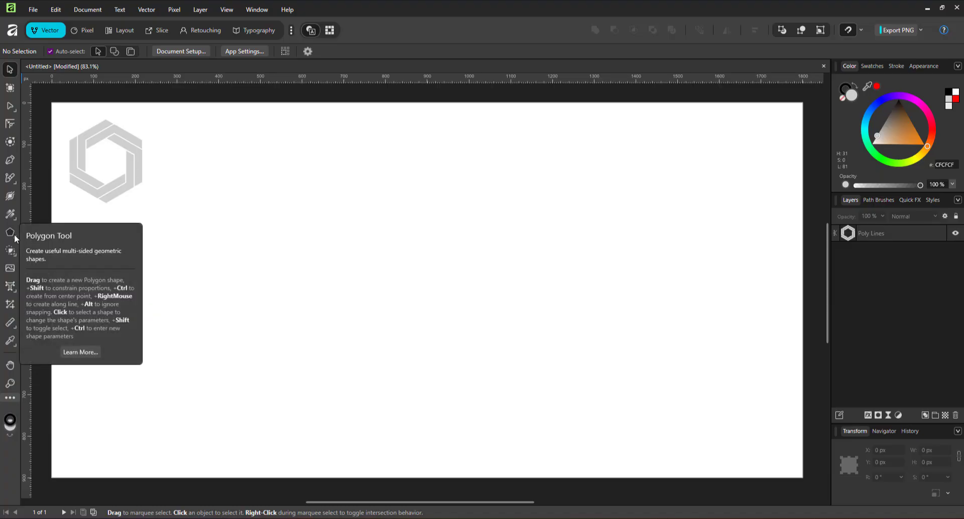
Draw a polygon about 594 px wide and high in the middle of the canvas.
click(15, 237)
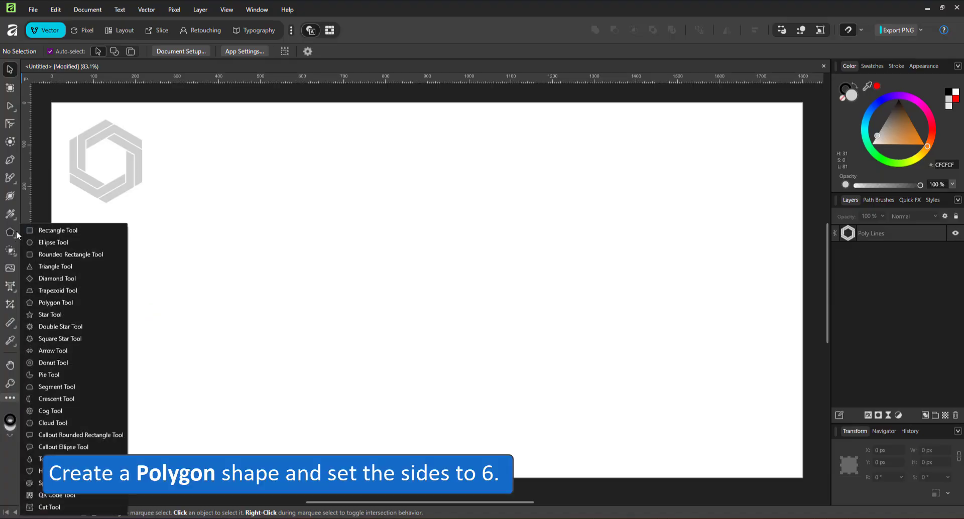
click(56, 302)
drag(373, 150, 648, 360)
Fill the polygon with orange FF8200, without a stroke, and set its number of sides to 6.
click(843, 89)
click(842, 97)
click(851, 94)
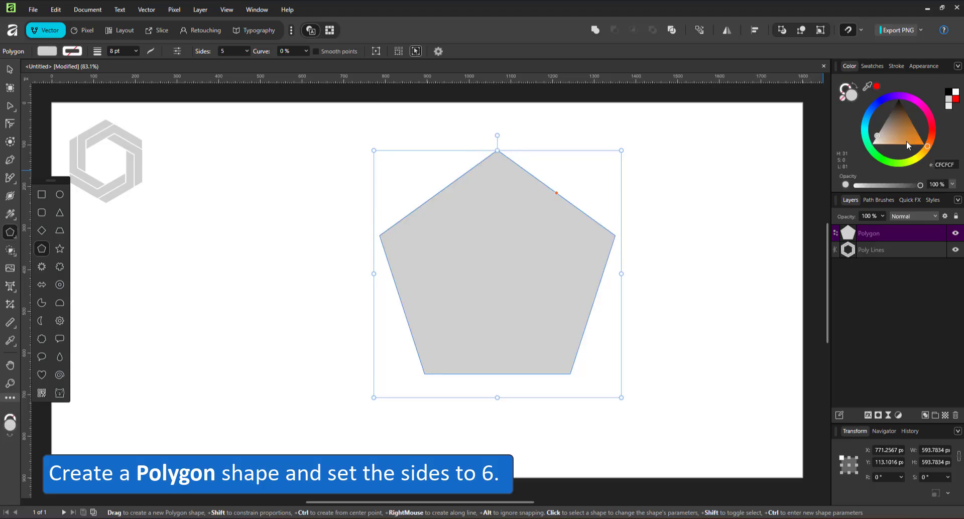
click(924, 144)
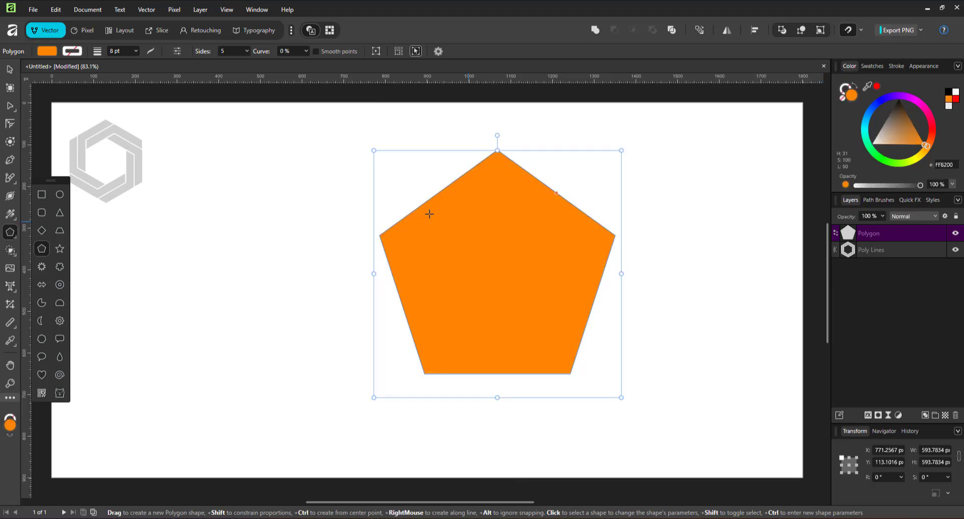
click(227, 53)
key(Return)
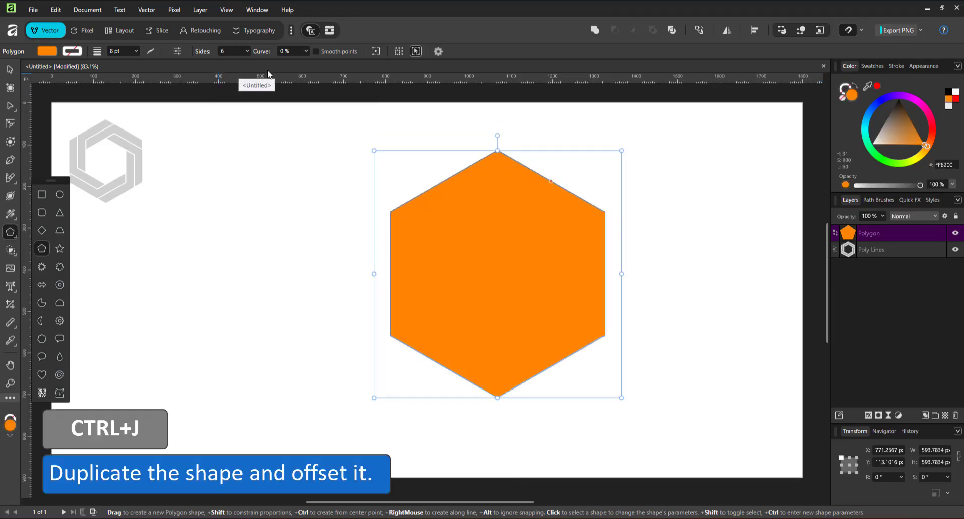
Duplicate the hexagon, offset the copy straight downward and fill it with red FF0000.
click(9, 70)
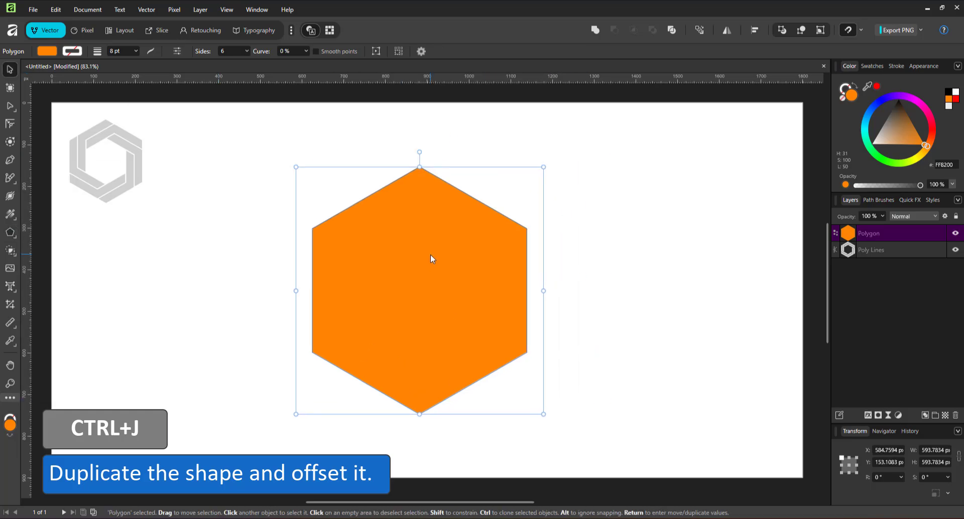
key(ctrl+j)
drag(429, 254, 423, 285)
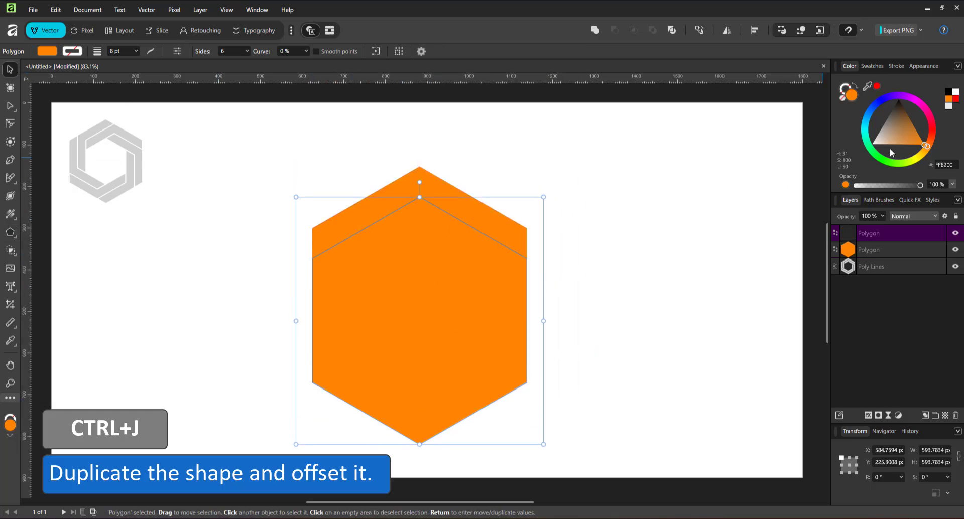
click(877, 86)
Subtract the red hexagon from the orange one and move the remaining chevron to the middle of the canvas.
shift+click(447, 204)
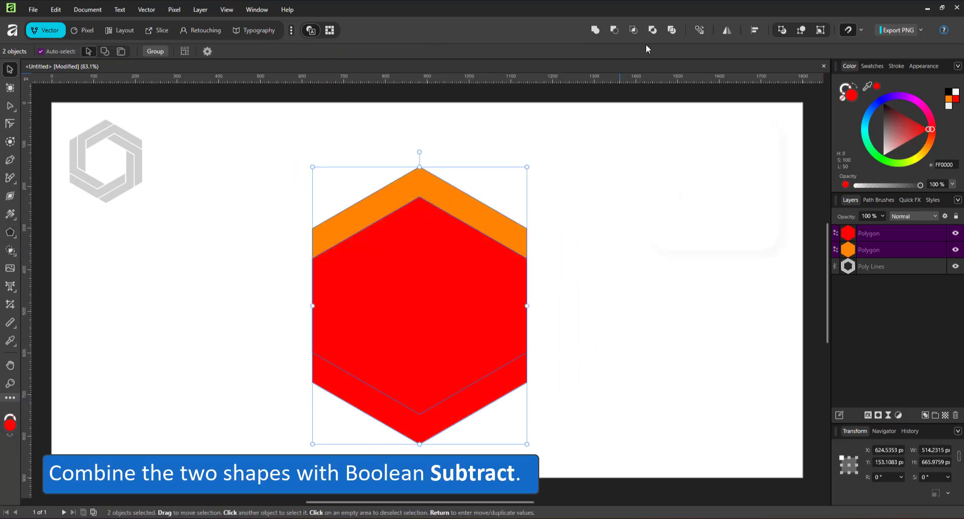
click(614, 29)
drag(439, 211, 440, 269)
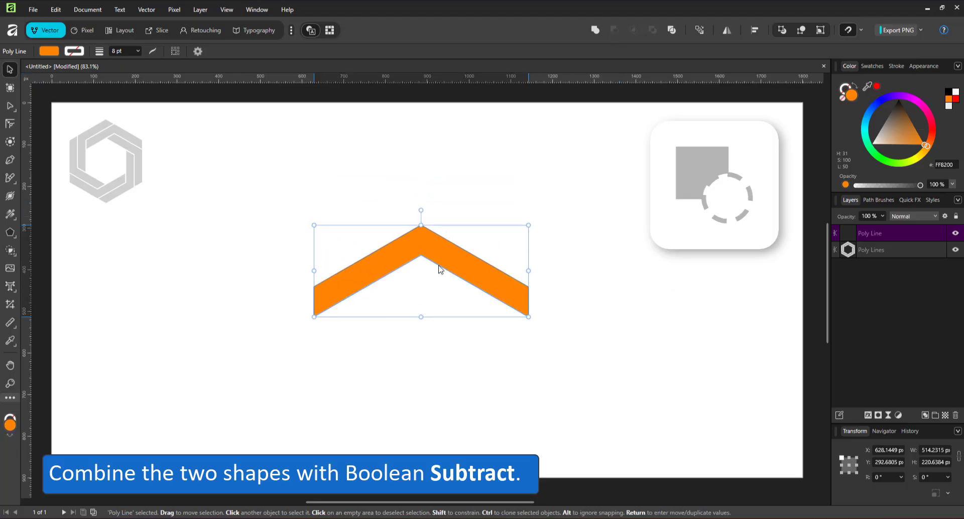
Open the Symbols panel and create a symbol from the orange chevron.
click(257, 10)
mouse_move(212, 120)
mouse_move(205, 146)
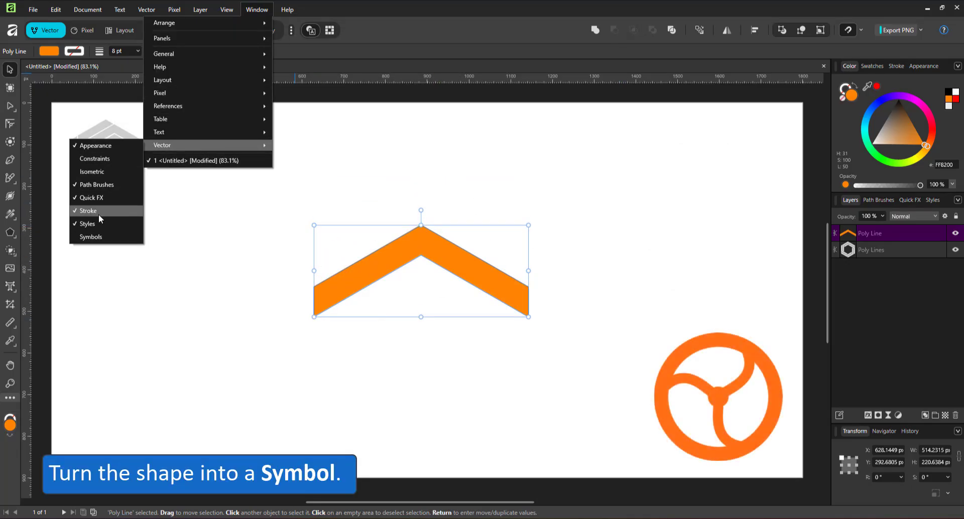
click(127, 243)
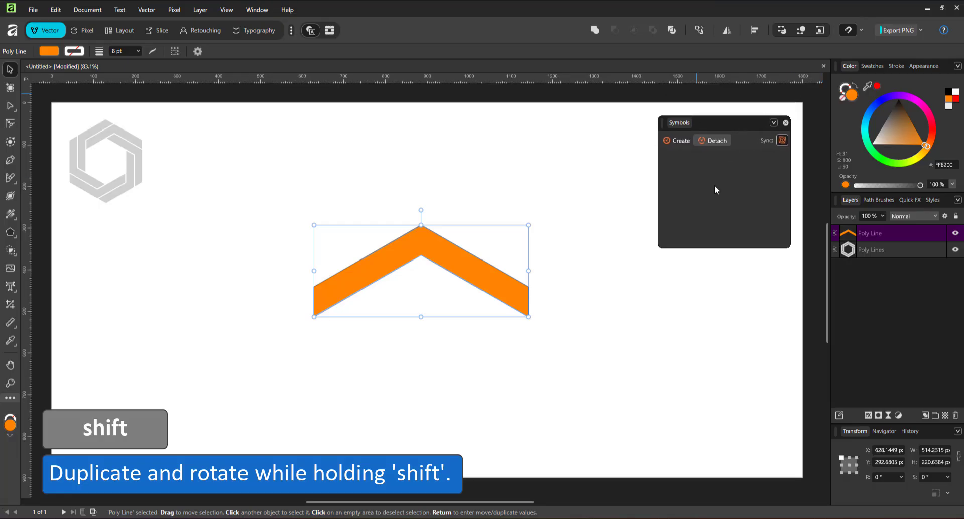
click(681, 141)
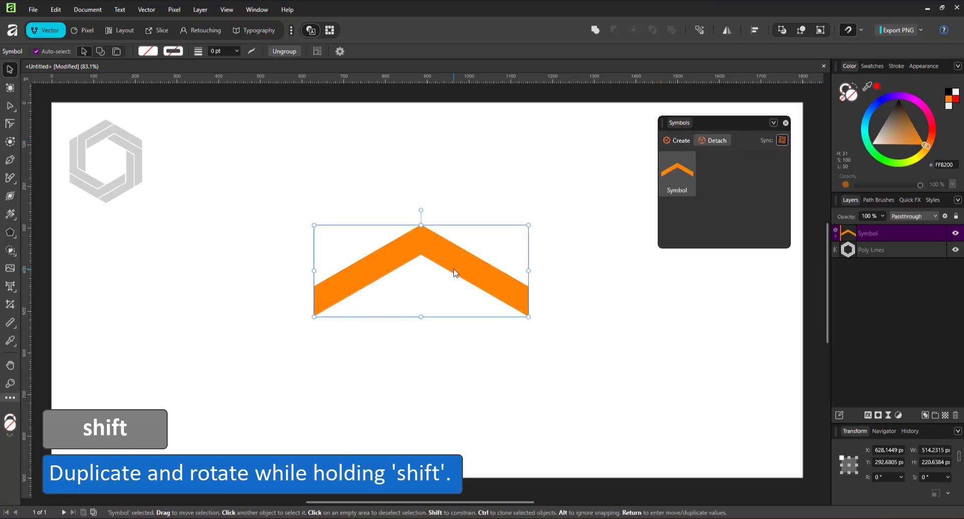
Centre the chevron symbol on the canvas and duplicate it five times, rotating each copy another 60° around the same centre.
drag(455, 273, 467, 284)
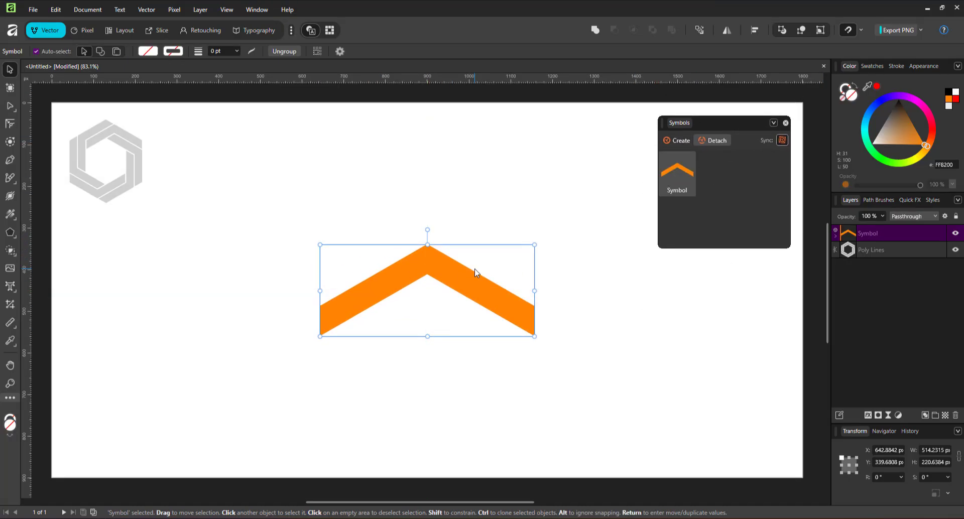
key(ctrl+j)
drag(536, 245, 445, 198)
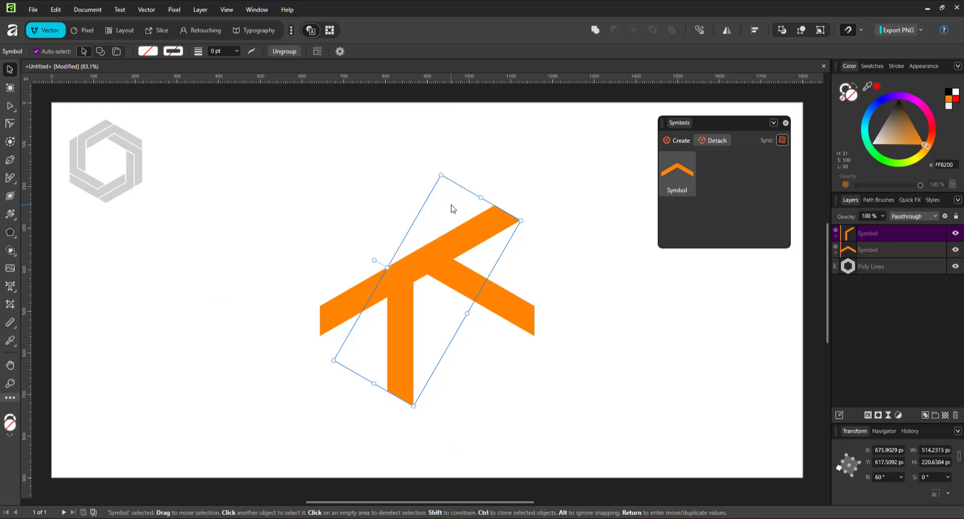
key(ctrl+j)
key(ctrl+j)
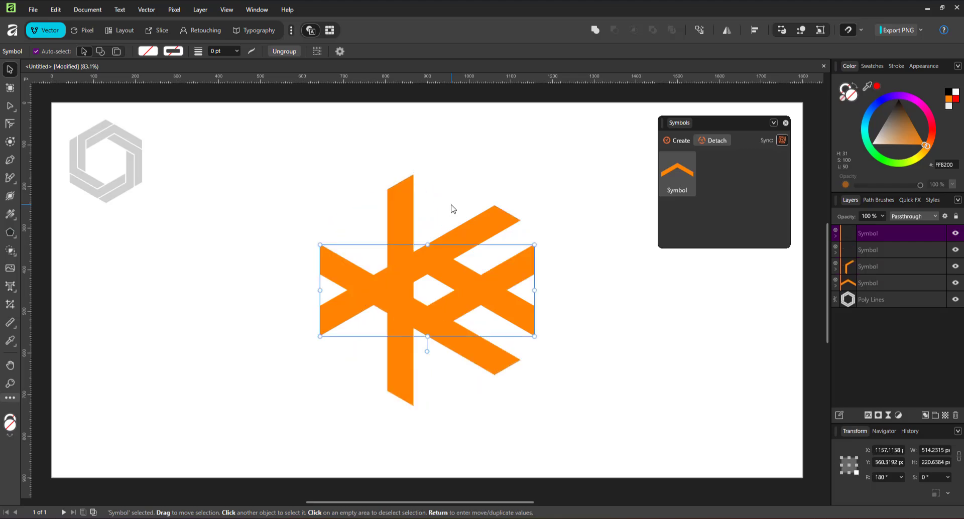
key(ctrl+j)
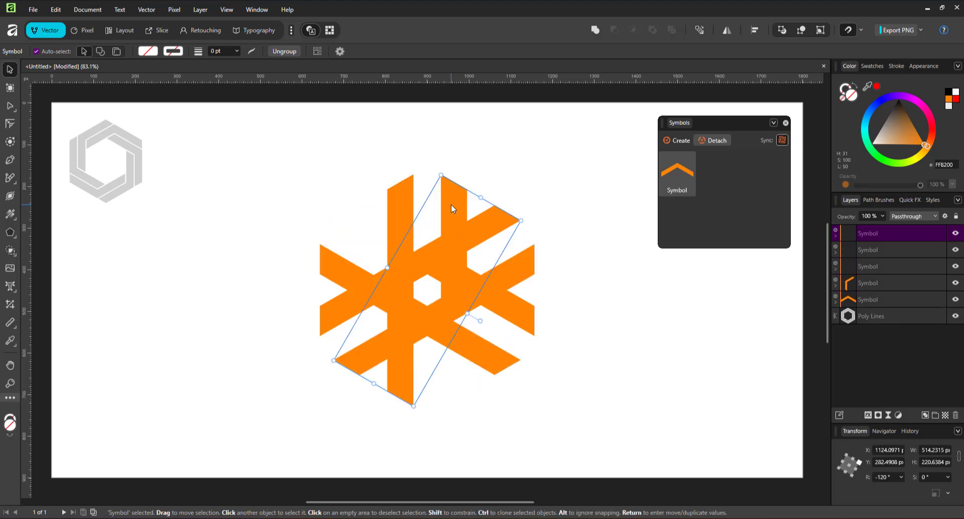
key(ctrl+j)
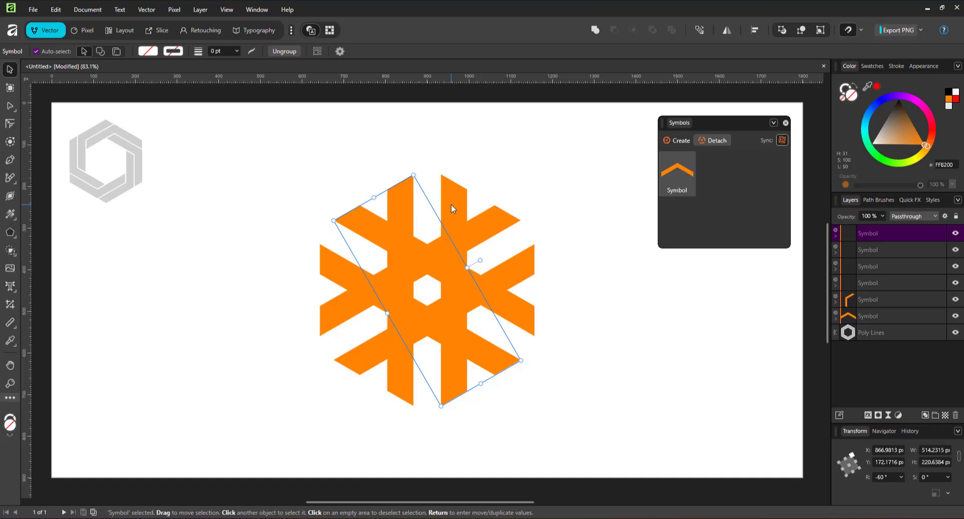
Move the Poly Line inside the original symbol up and to the right so the six copies form an interlocking hexagon with even gaps.
shift+click(879, 317)
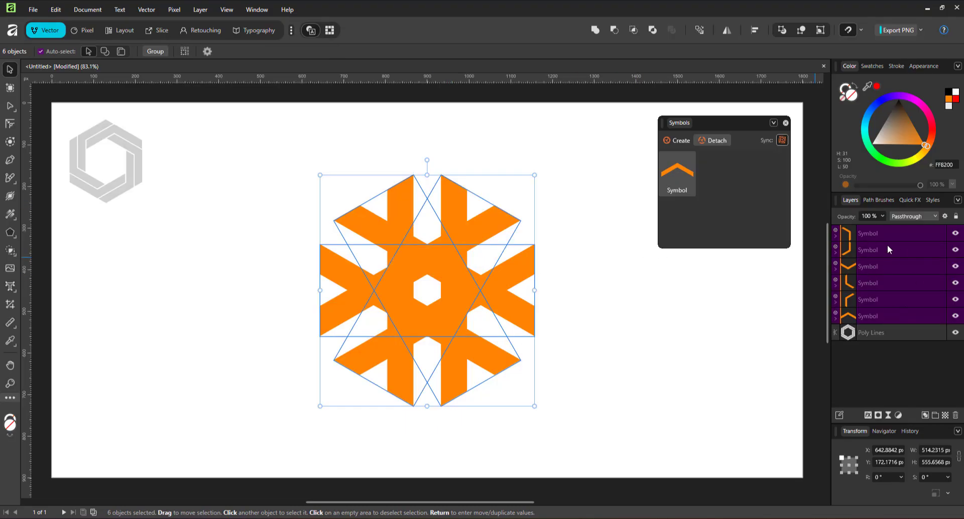
click(851, 310)
click(835, 319)
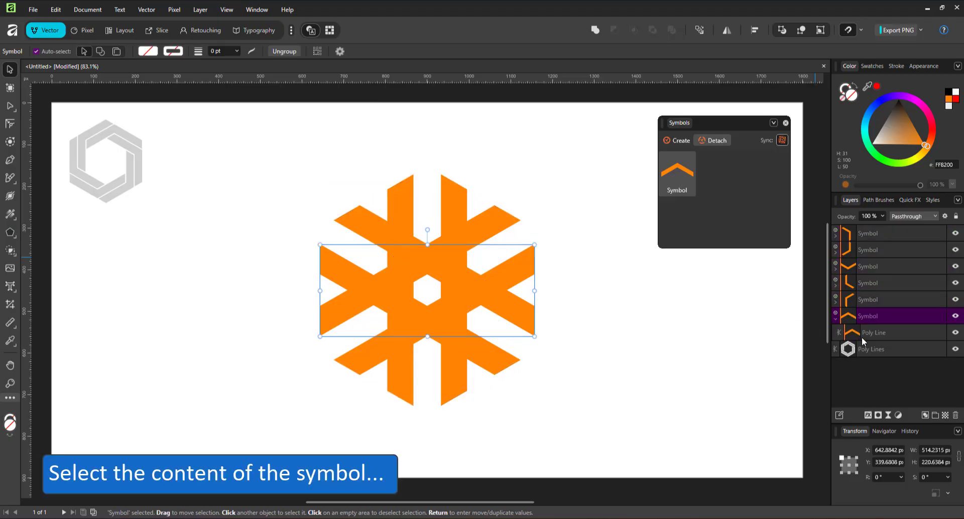
click(862, 336)
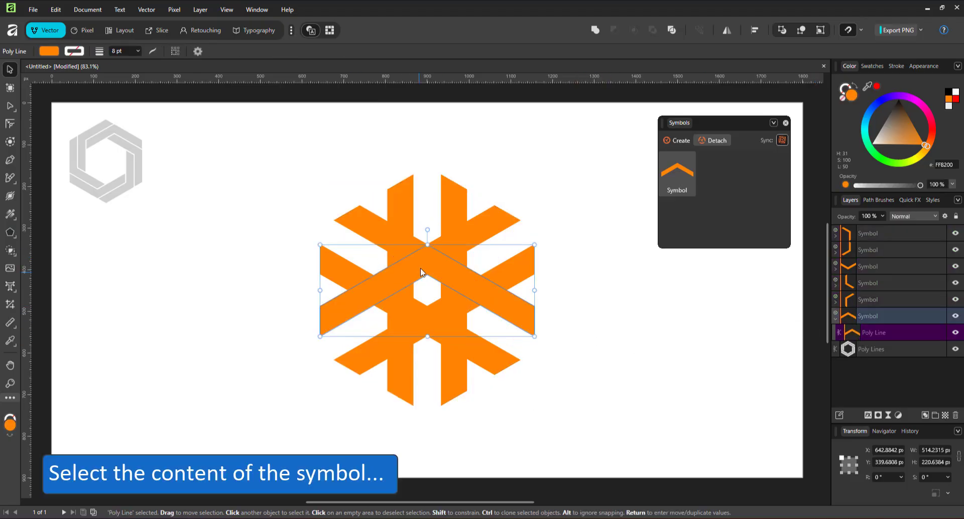
drag(424, 260, 452, 179)
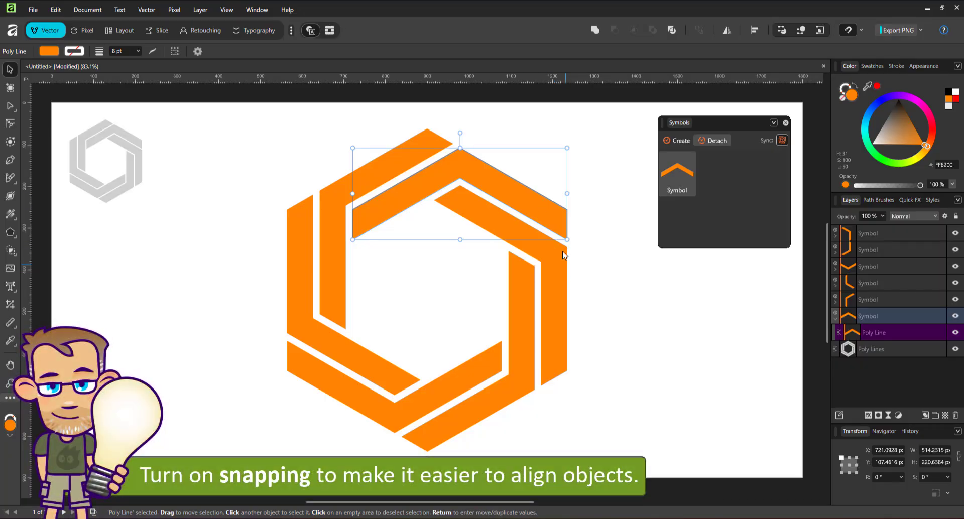
scroll(563, 223, up, 5)
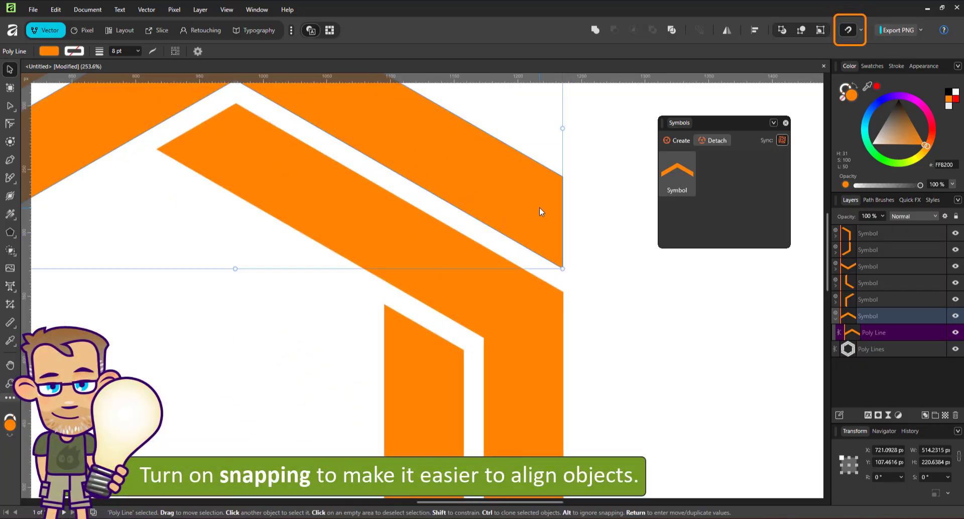
scroll(444, 225, down, 4)
click(520, 252)
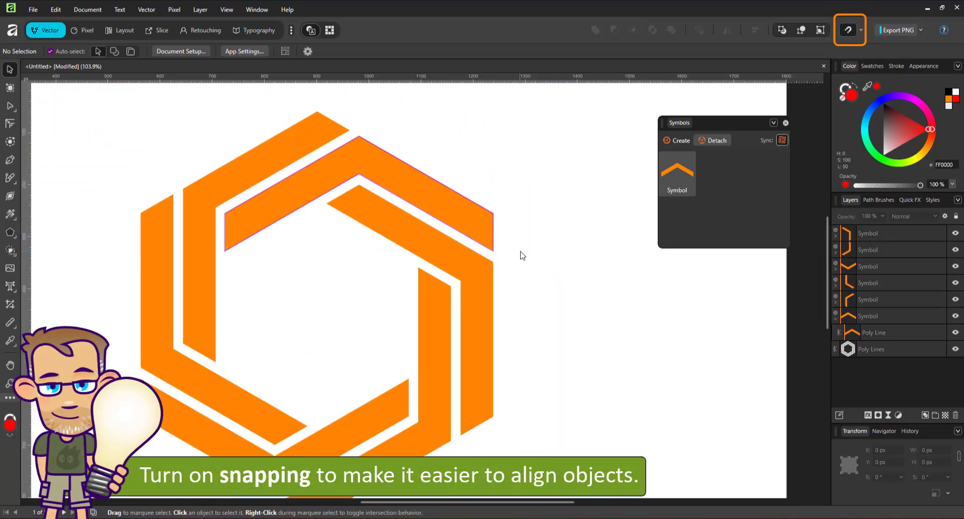
key(ctrl+0)
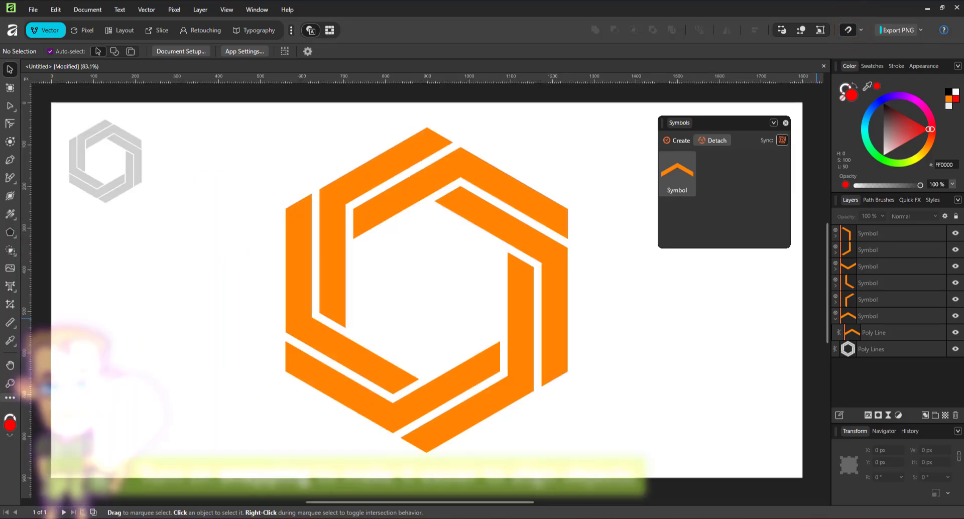
Thicken the Poly Line inside the top symbol with a contour offset of about 5.5 px and mitre corners.
click(10, 142)
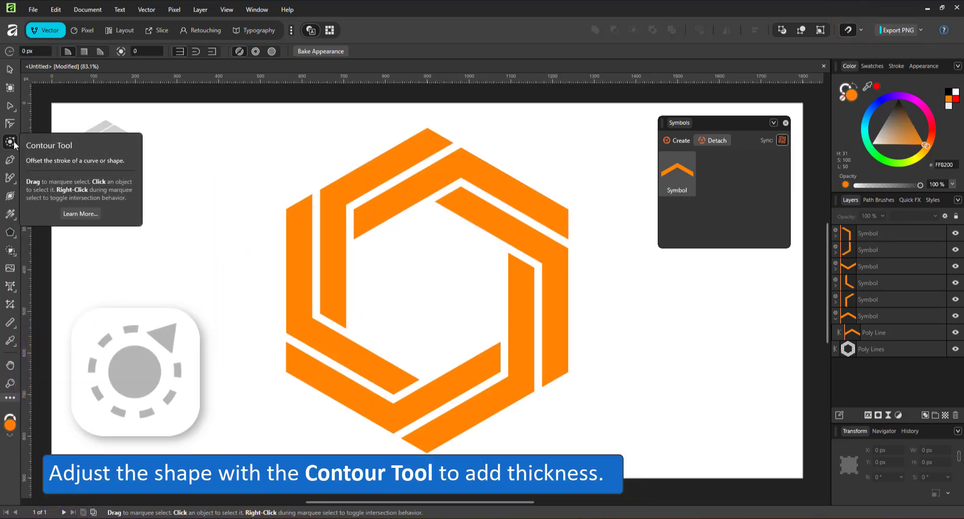
click(473, 184)
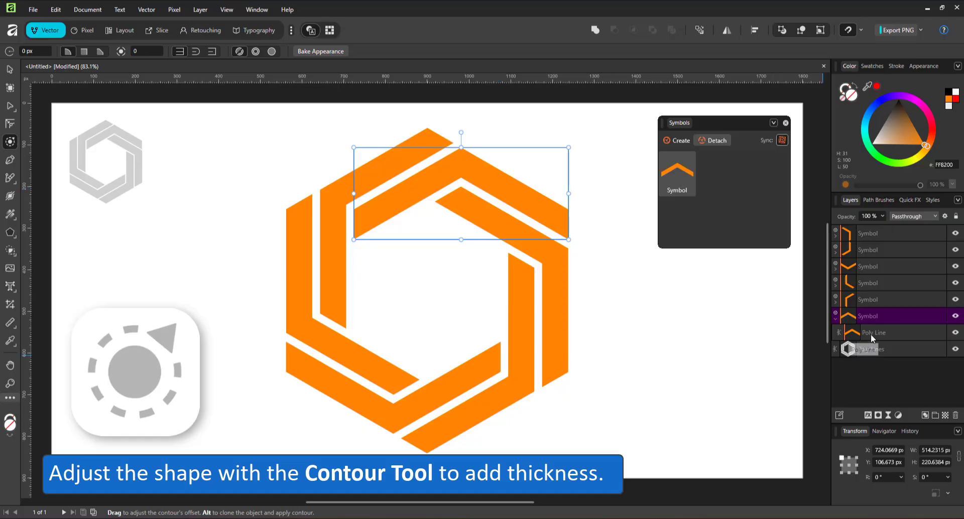
click(871, 337)
scroll(454, 175, up, 3)
drag(513, 158, 517, 157)
click(84, 52)
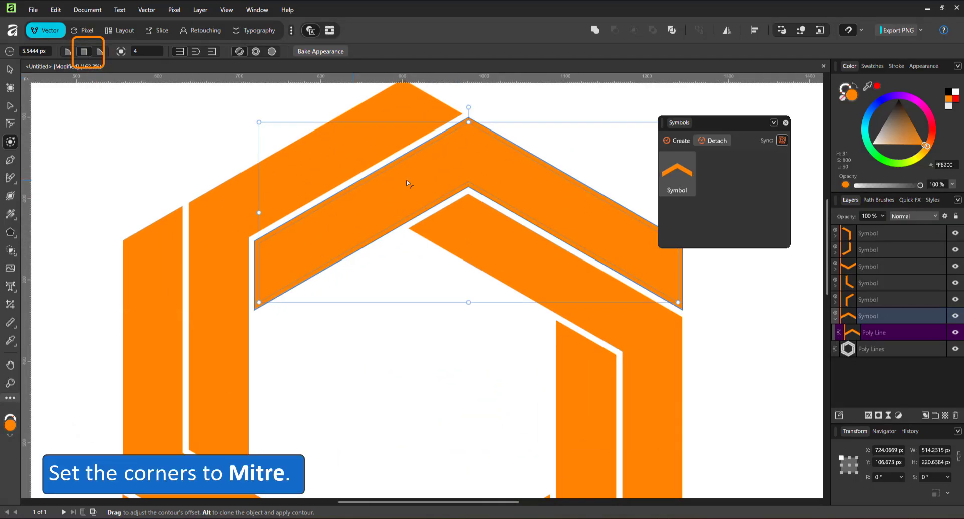
click(10, 69)
key(ctrl+0)
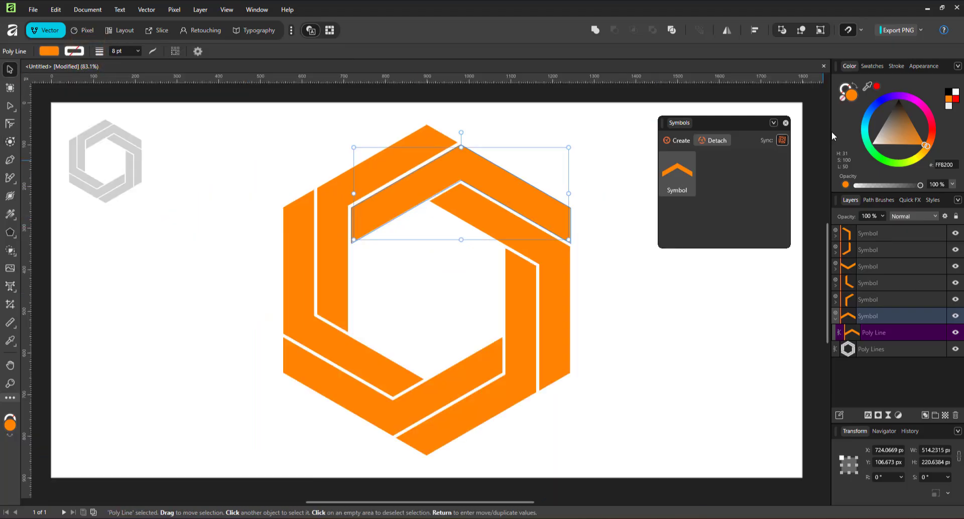
Try a red fill on the symbol's Poly Line and restore the orange fill.
click(877, 86)
click(950, 98)
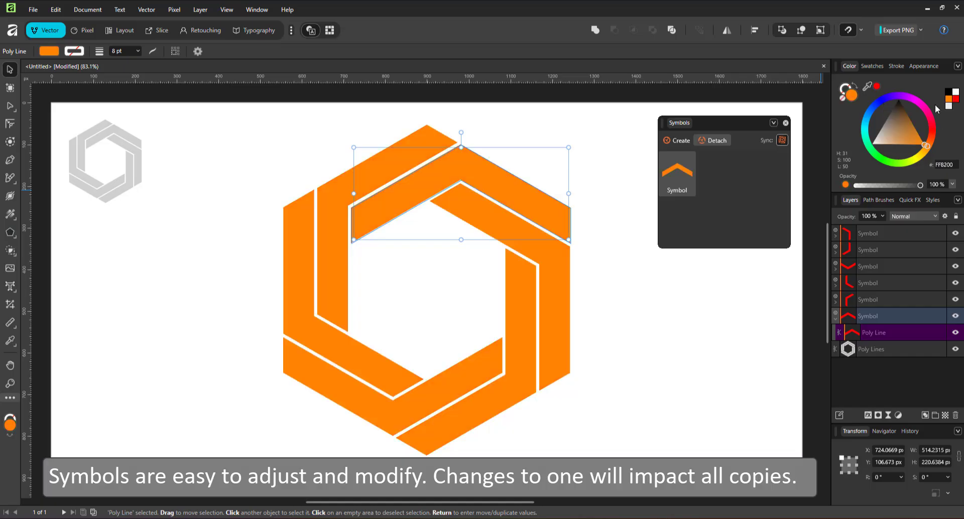
Apply a linear gradient to the symbol's Poly Line, fading from orange to dark purple 6E008C at the end of its left arm.
click(10, 214)
mouse_move(489, 165)
mouse_down()
mouse_move(565, 224)
mouse_move(574, 211)
mouse_up()
click(956, 98)
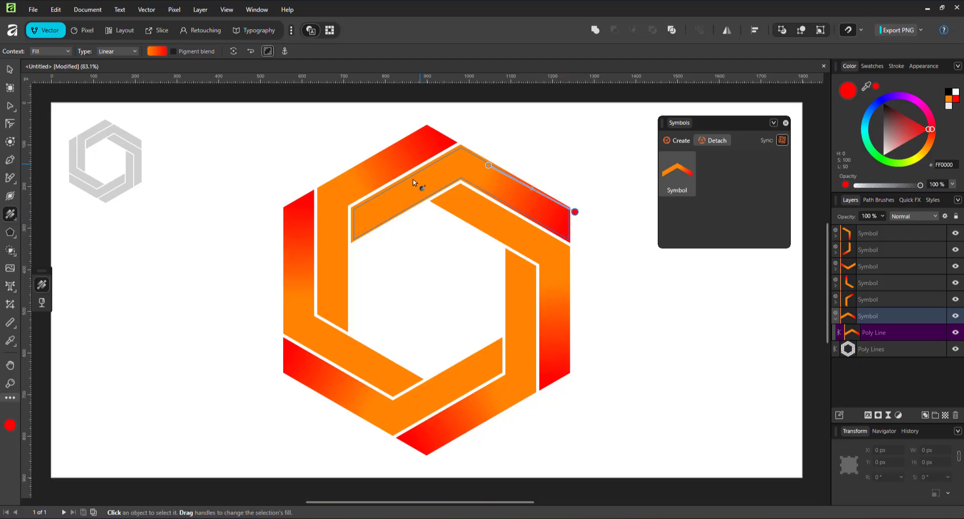
mouse_move(383, 215)
mouse_down()
mouse_move(338, 229)
mouse_move(403, 206)
mouse_up()
click(908, 97)
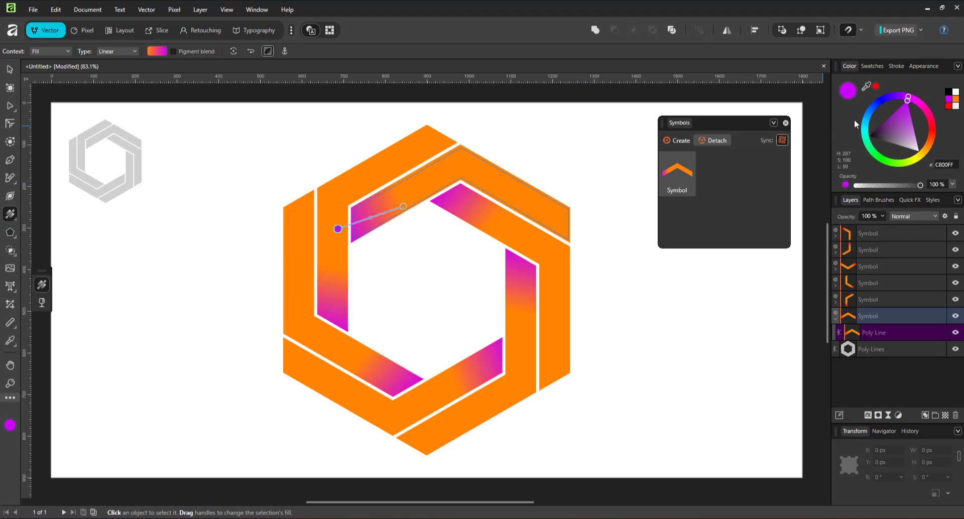
click(889, 117)
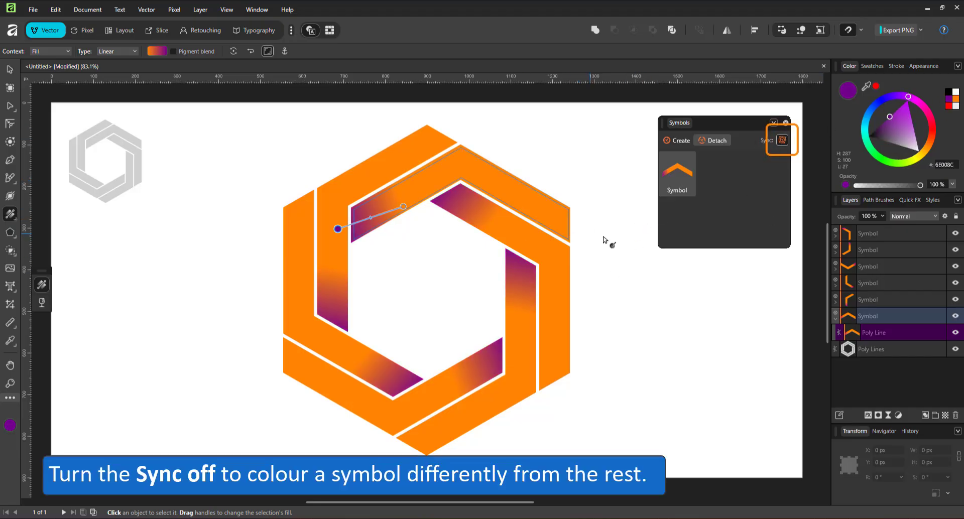
Turn symbol sync off, recolour the orange gradient stop of the lower-right symbol's Poly Line to light blue 00CFFF and lengthen the blend.
click(782, 141)
click(512, 337)
click(835, 252)
click(857, 268)
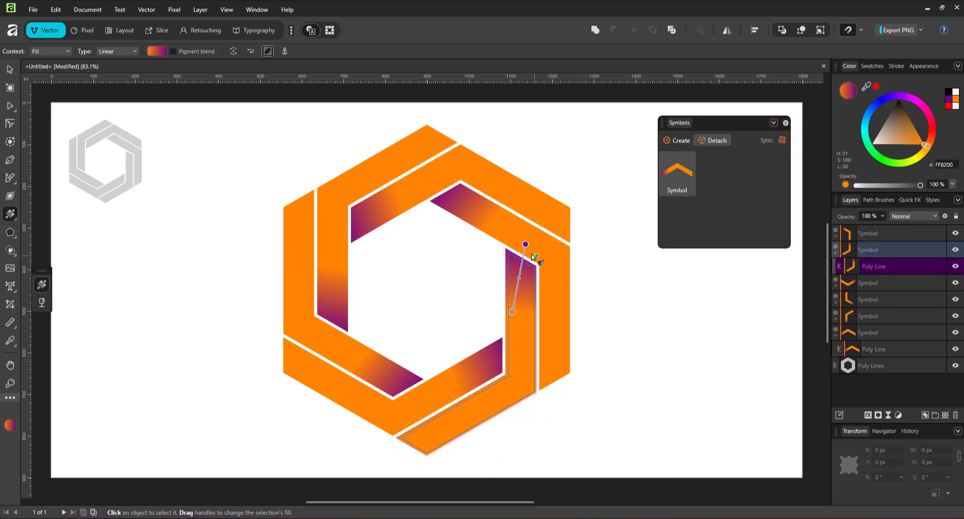
click(525, 244)
click(512, 311)
click(866, 122)
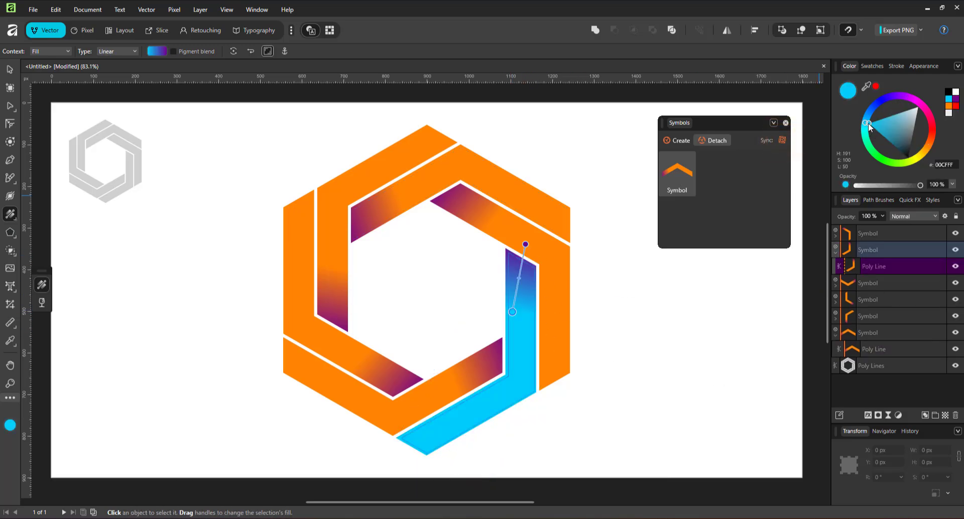
drag(512, 311, 520, 337)
click(641, 265)
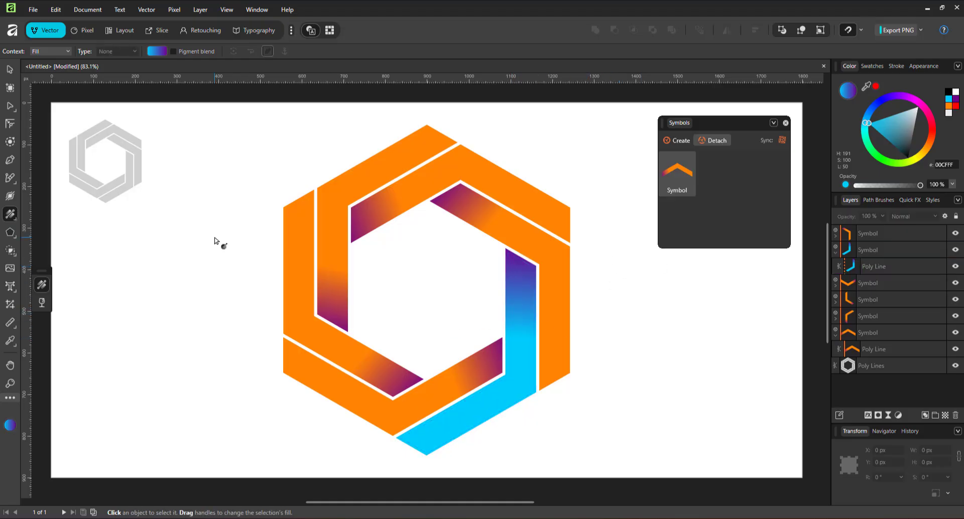
Turn symbol sync back on and try adjusting the top chevron, then deselect it.
click(10, 73)
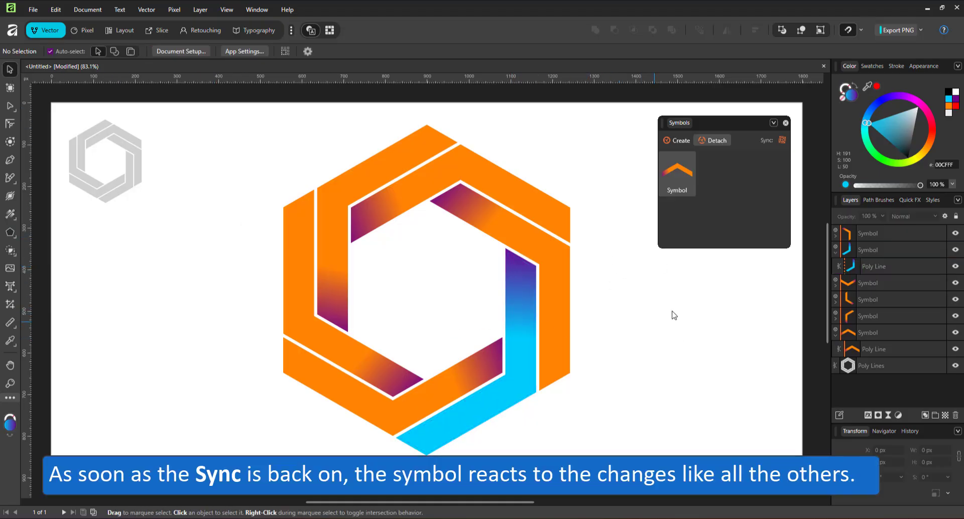
click(782, 142)
click(515, 197)
mouse_move(536, 186)
mouse_down()
mouse_move(559, 187)
mouse_move(531, 183)
mouse_move(529, 193)
mouse_up()
drag(467, 140, 488, 160)
click(600, 366)
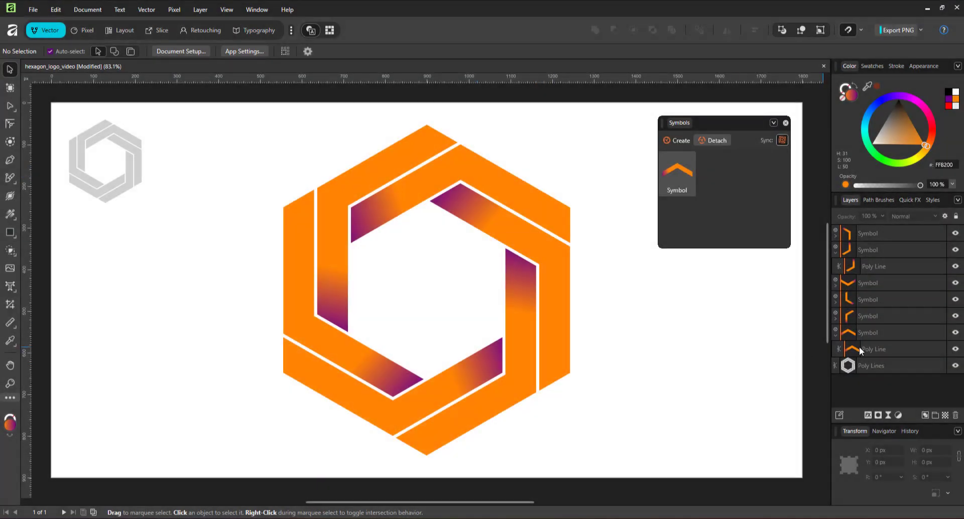
Recolour the dark gradient stop of the symbol's Poly Line to brown-red 8C1F00 and shorten the blend at its left arm's end.
click(860, 347)
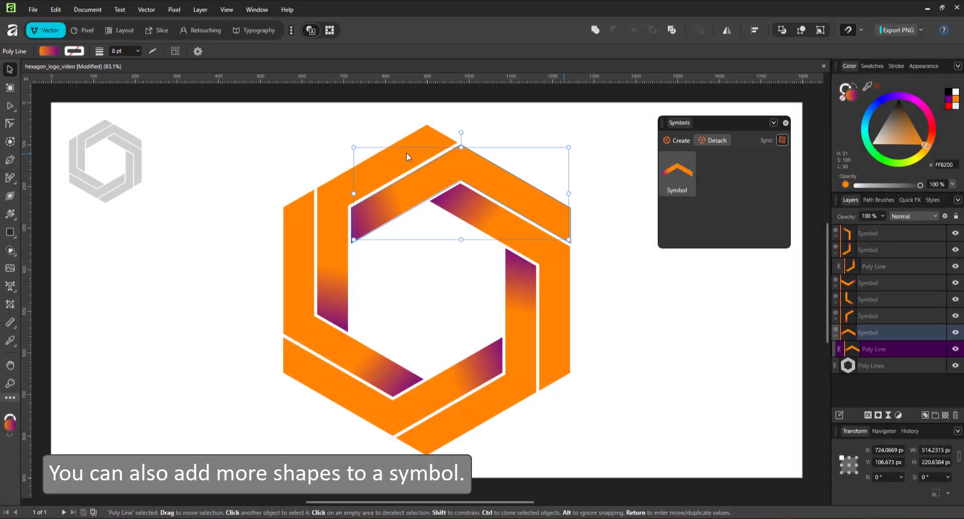
click(10, 213)
click(338, 227)
click(936, 142)
drag(369, 222, 340, 222)
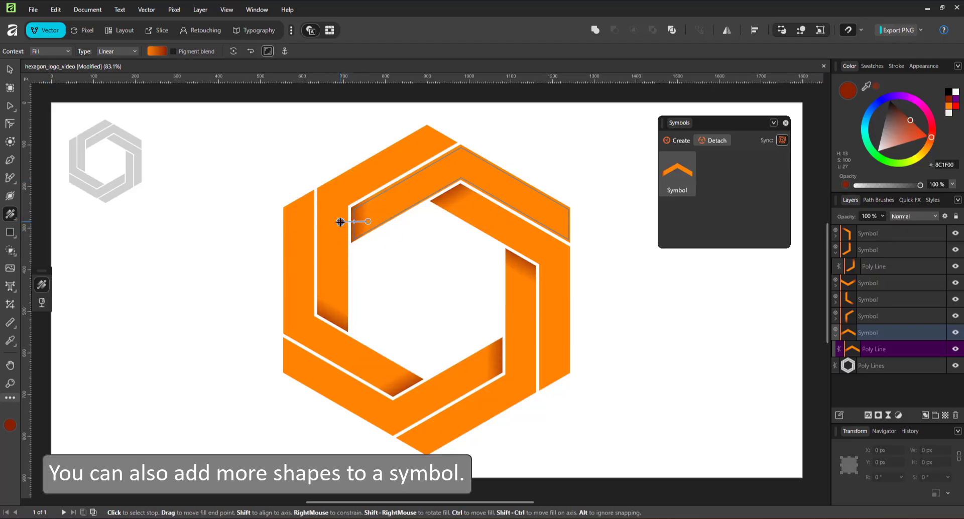
Draw a rectangle about 94 by 225 px over the top chevron's peak, fill it 8C1F00 and fade it horizontally with linear transparency.
click(10, 233)
drag(460, 120, 500, 213)
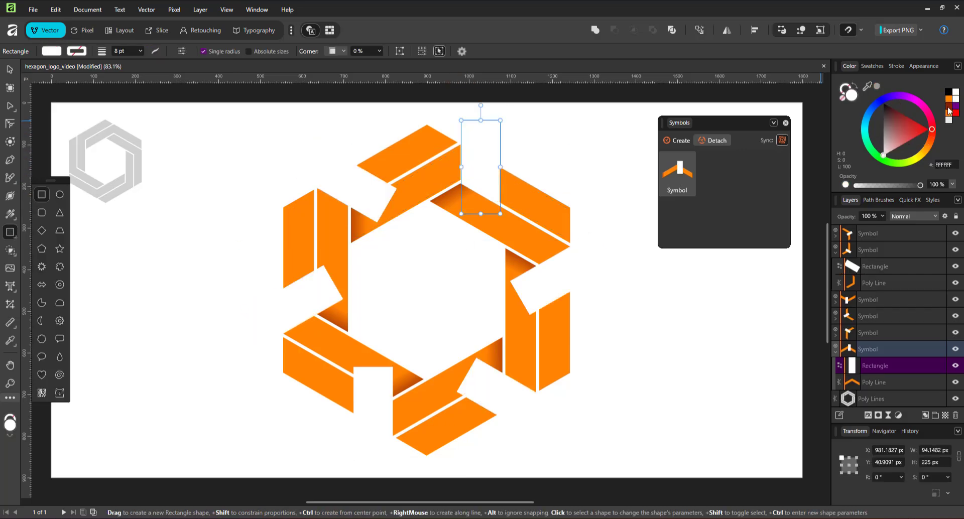
click(948, 109)
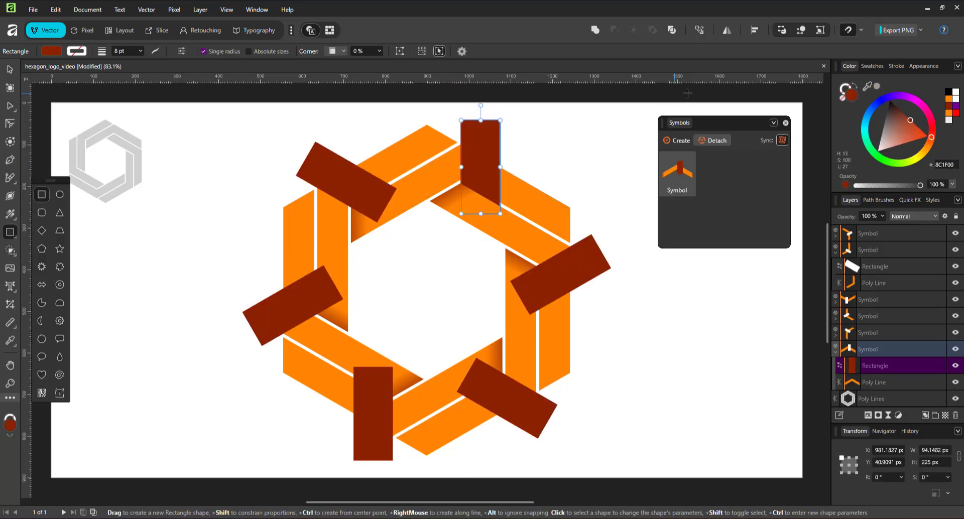
click(10, 214)
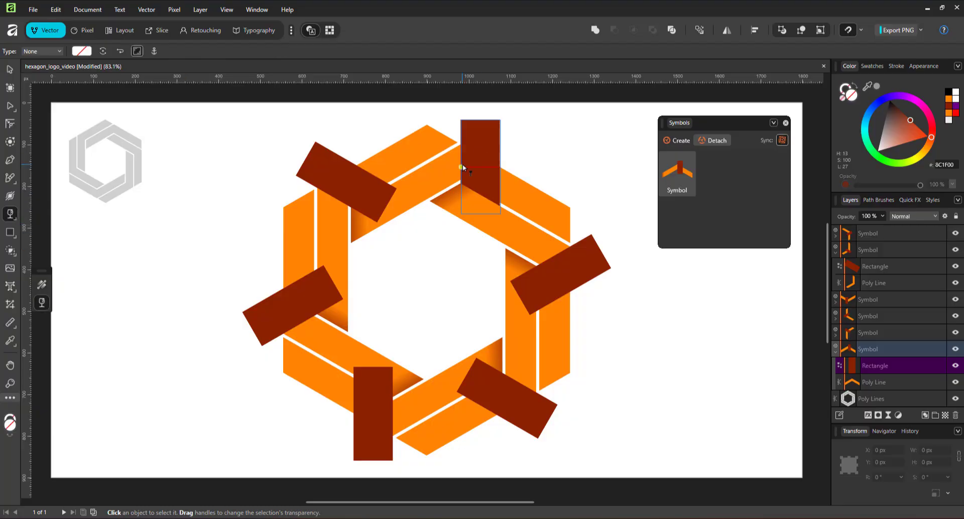
drag(468, 167, 492, 167)
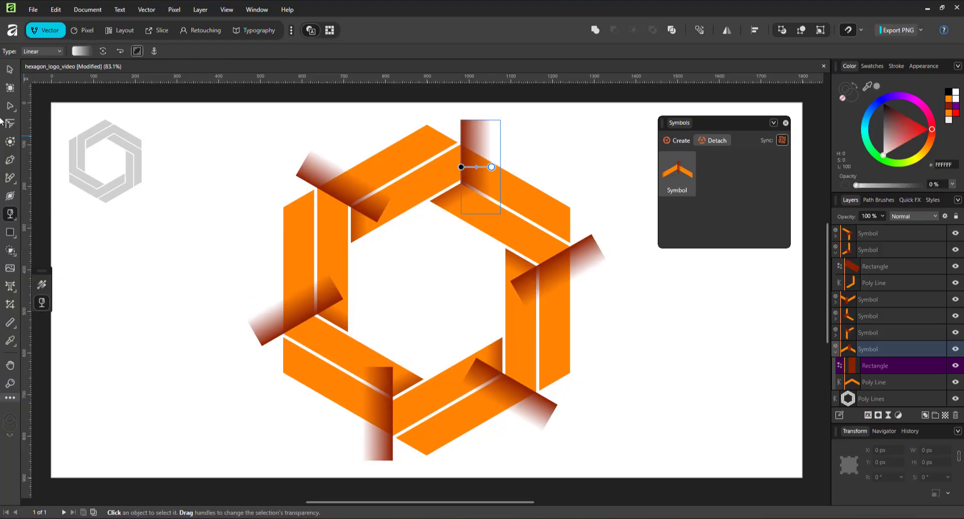
Set the rectangle's opacity to 50% and clip it inside the symbol's Poly Line.
click(9, 71)
key(5)
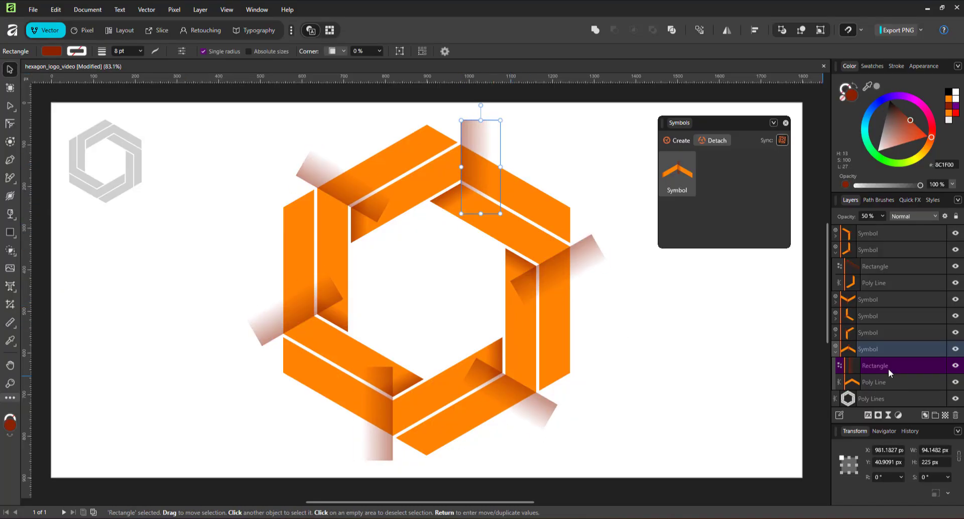
key(Delete)
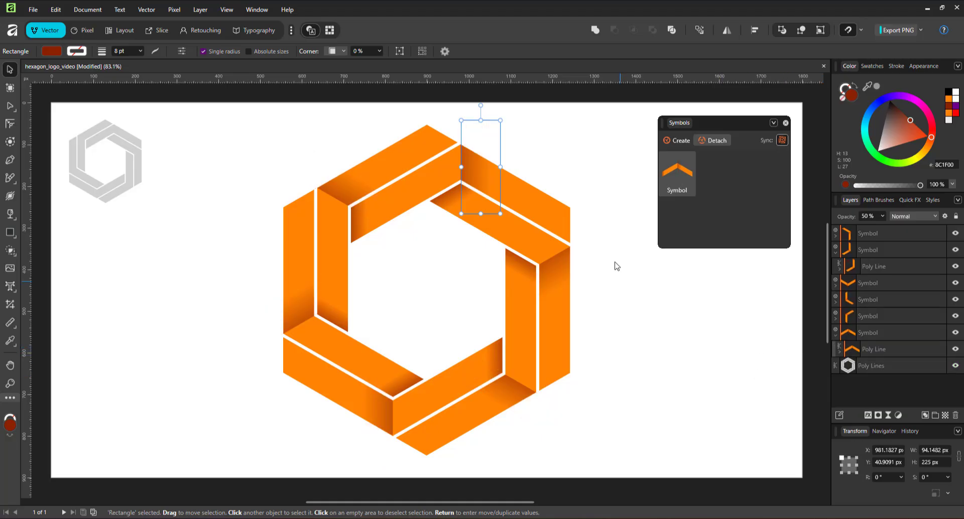
Duplicate the shading rectangle onto the chevron's right arm end, fill it EBEBEB, widen it to about 134 px and reverse its fade.
drag(483, 180, 559, 209)
click(949, 120)
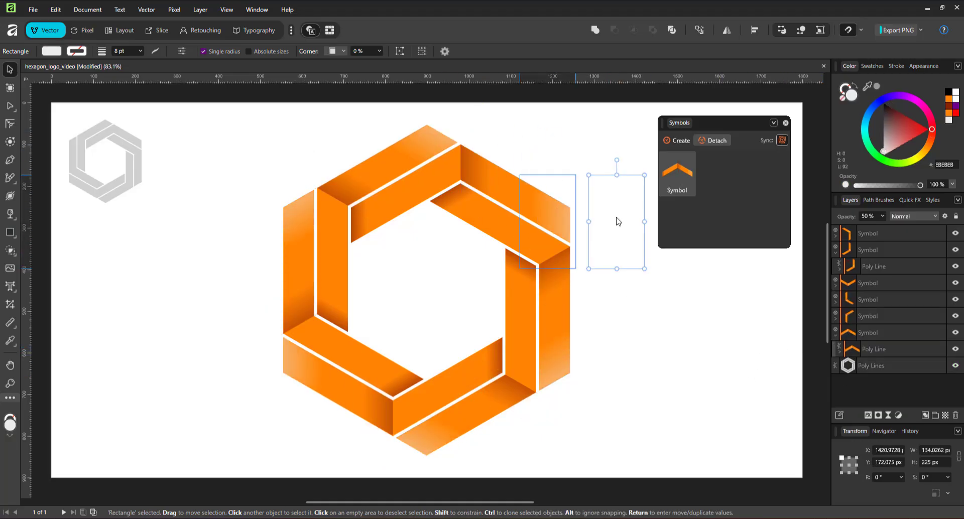
drag(618, 222, 617, 214)
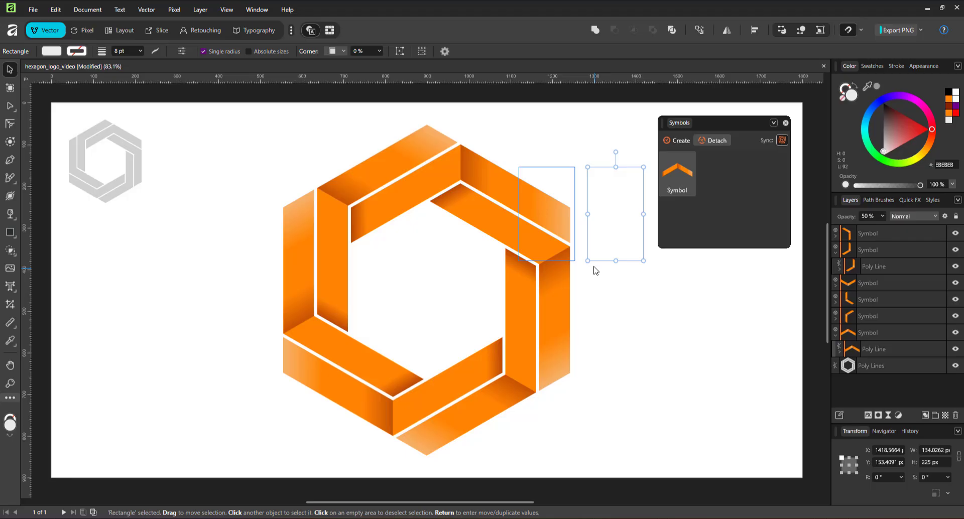
Set the light rectangle's blend mode to Overlay, adjust its angle slightly and deselect it.
click(922, 217)
click(898, 374)
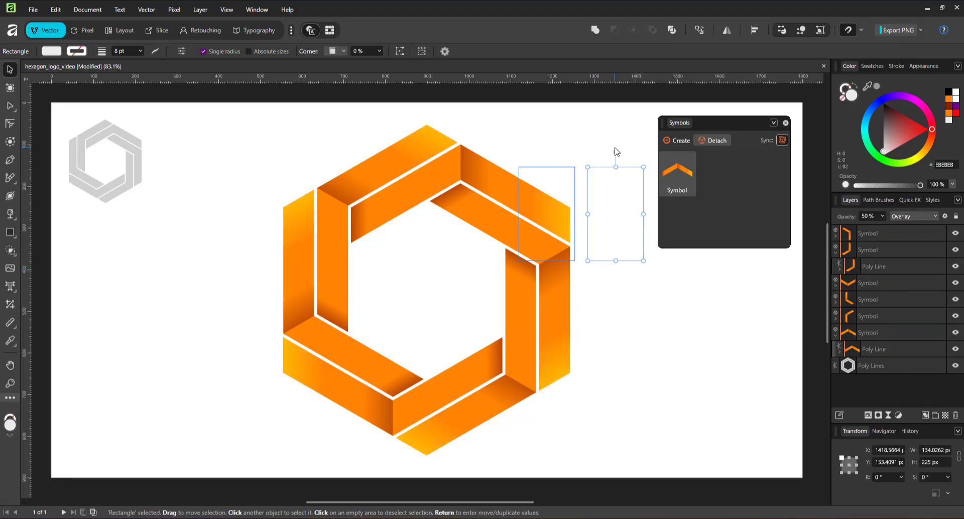
mouse_move(616, 151)
mouse_down()
mouse_move(628, 147)
mouse_move(621, 158)
mouse_up()
click(661, 401)
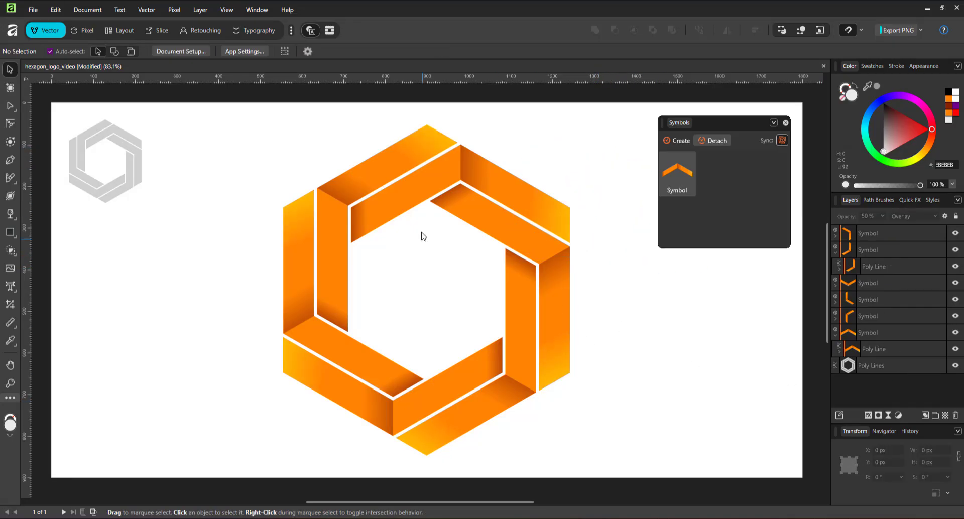
Duplicate the dark rectangle inside the Poly Line onto the left arm, about 206 px wide, and set the copy's blend mode to Multiply.
click(869, 350)
click(839, 351)
click(864, 381)
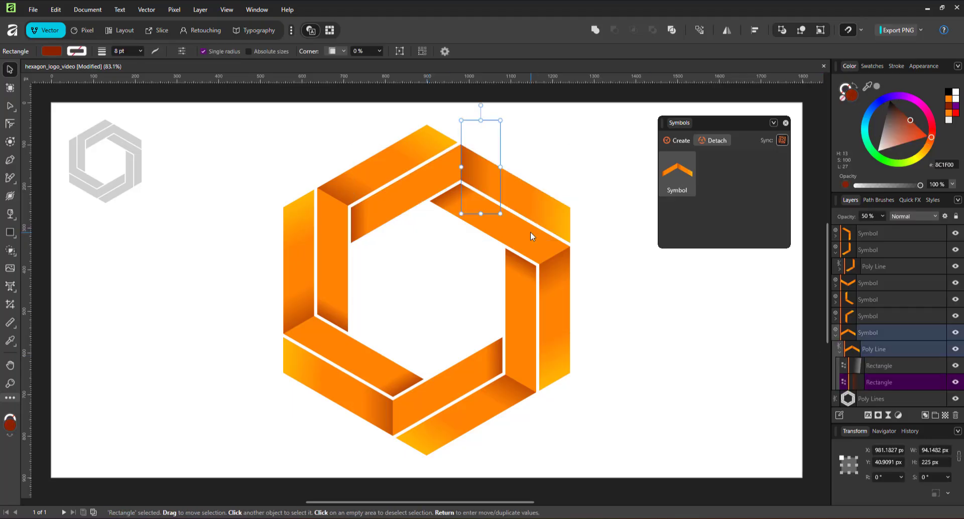
mouse_move(465, 189)
mouse_down()
mouse_move(416, 222)
mouse_move(353, 239)
mouse_move(435, 214)
mouse_up()
click(902, 217)
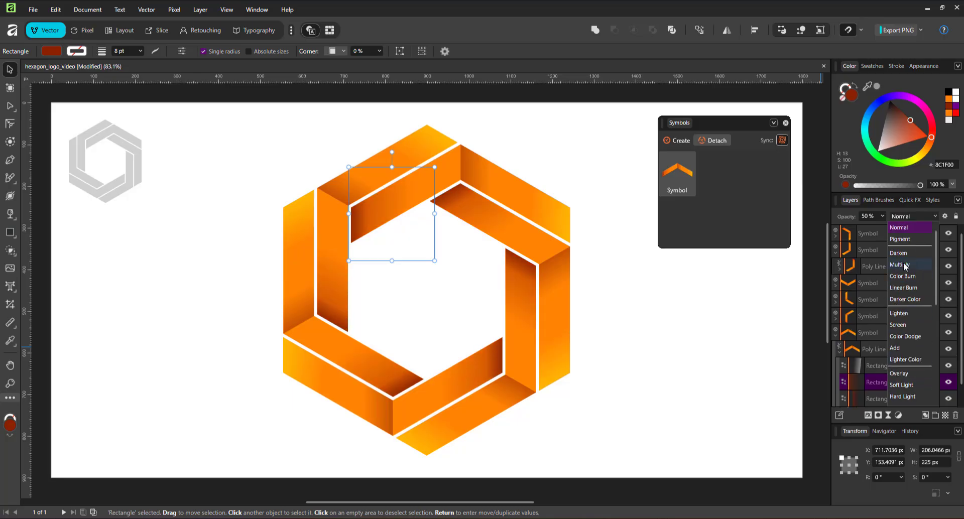
click(899, 264)
Reshape the Multiply rectangle into a strip about 361 by 98 px, sheared -29° along the left arm's upper edge, and deselect it.
drag(391, 260, 392, 207)
drag(439, 189, 483, 123)
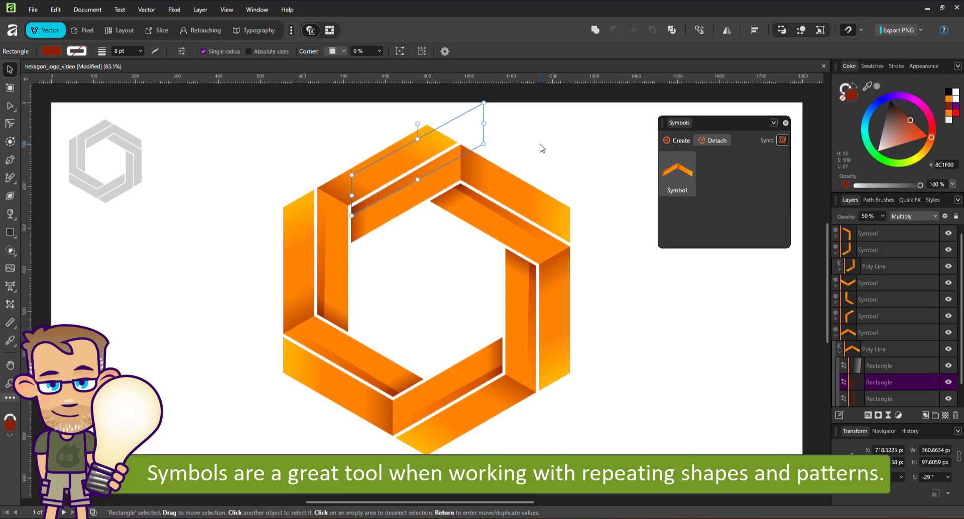
click(615, 282)
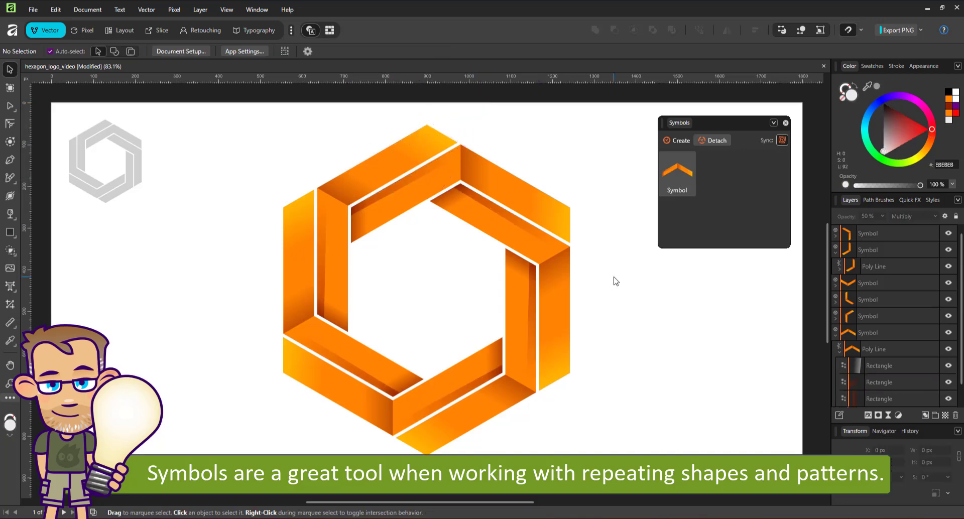